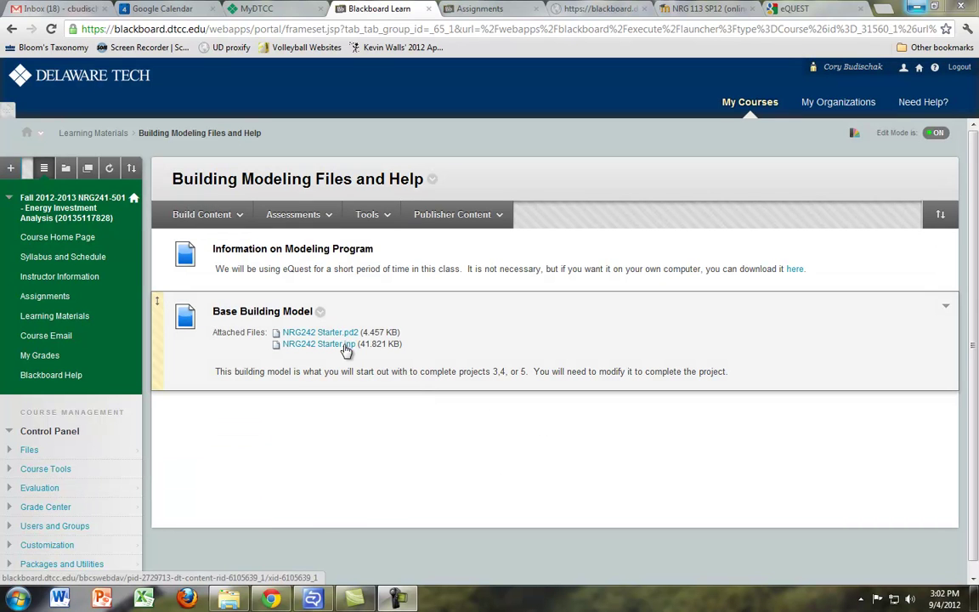
- Open the NRG242 Starter.pd2 project from the starter file folder in eQUEST
{"action": "mouse_move", "coordinate": [241, 602]}
{"action": "left_click", "coordinate": [229, 522]}
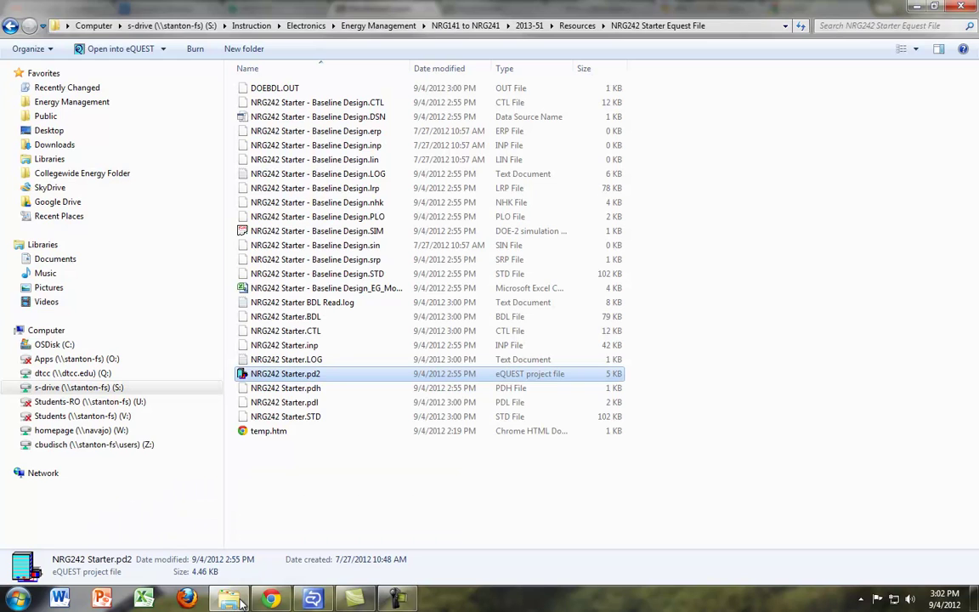
{"action": "double_click", "coordinate": [316, 381]}
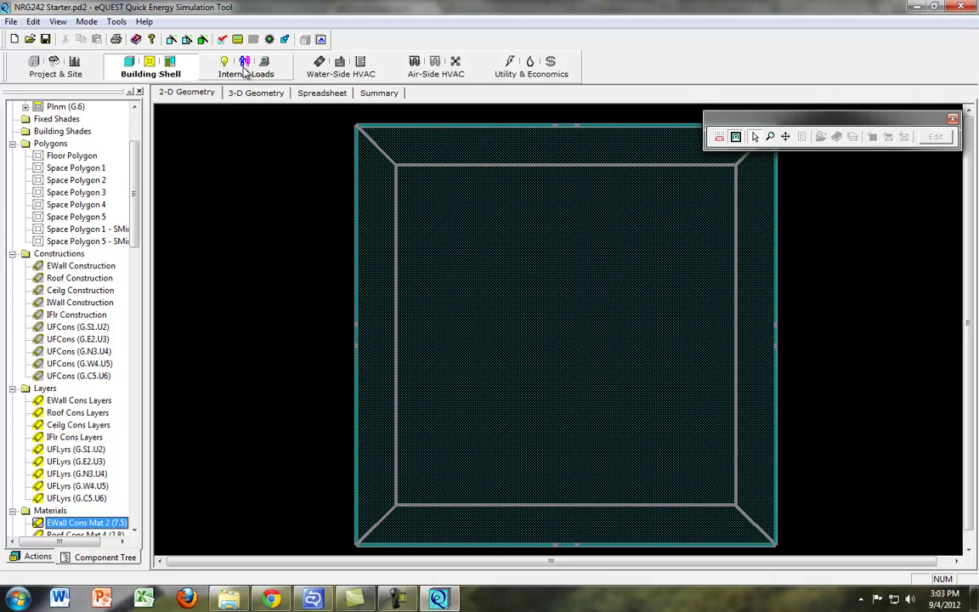
- Show the Internal Loads spreadsheet in Lighting mode, listing 2.00 W/ft2 for each space
{"action": "left_click", "coordinate": [245, 73]}
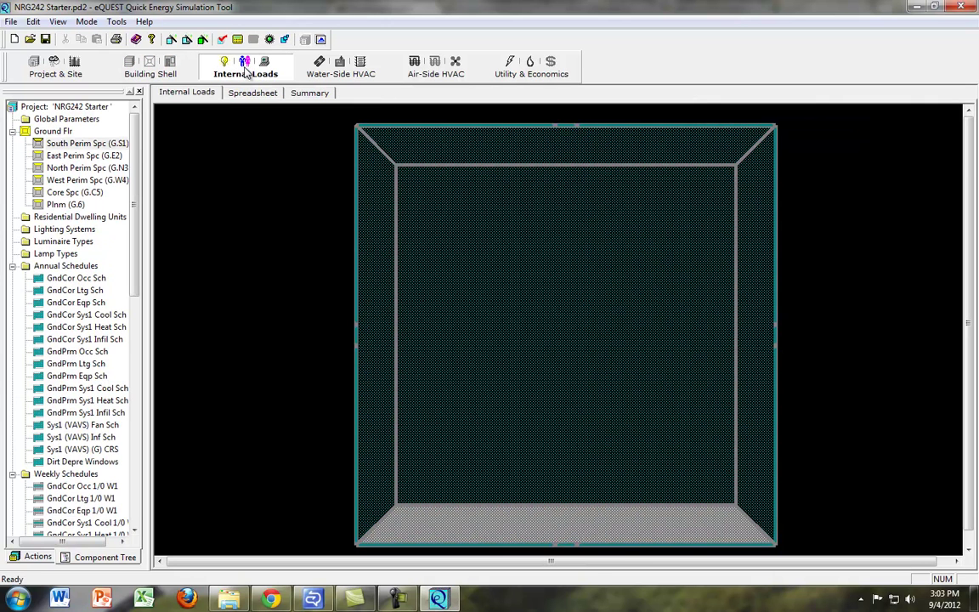
{"action": "left_click", "coordinate": [79, 144]}
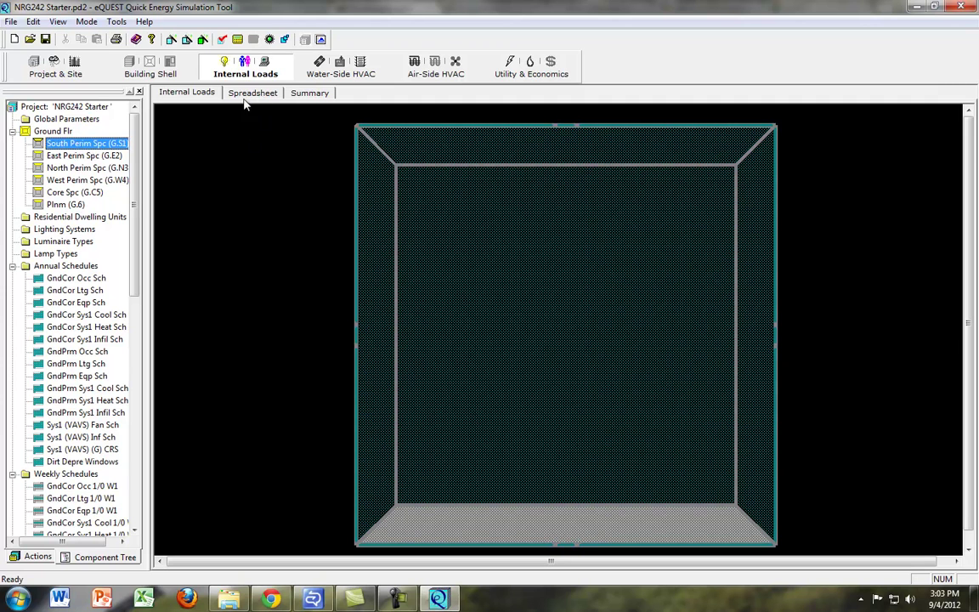
{"action": "left_click", "coordinate": [252, 95]}
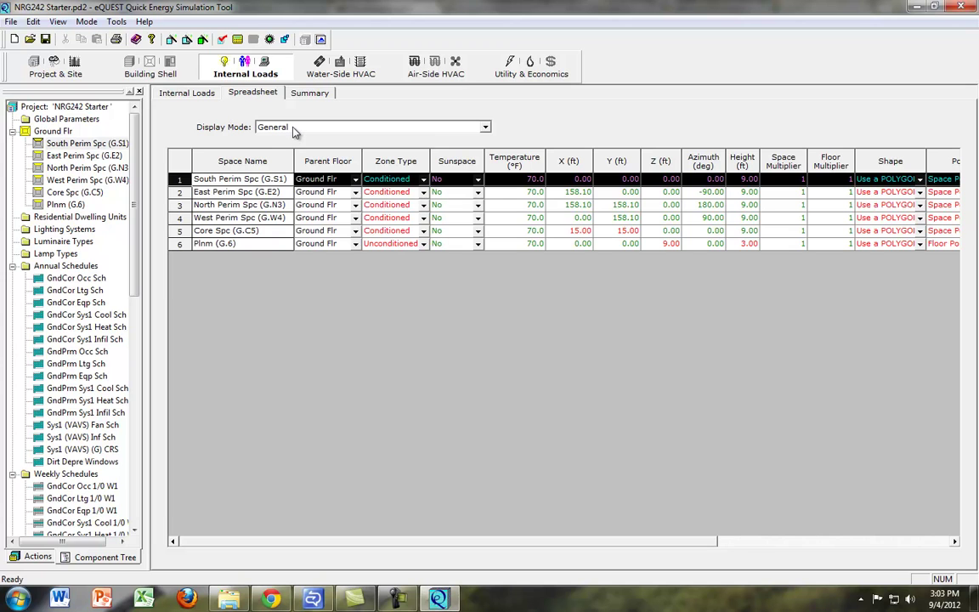
{"action": "left_click", "coordinate": [486, 129]}
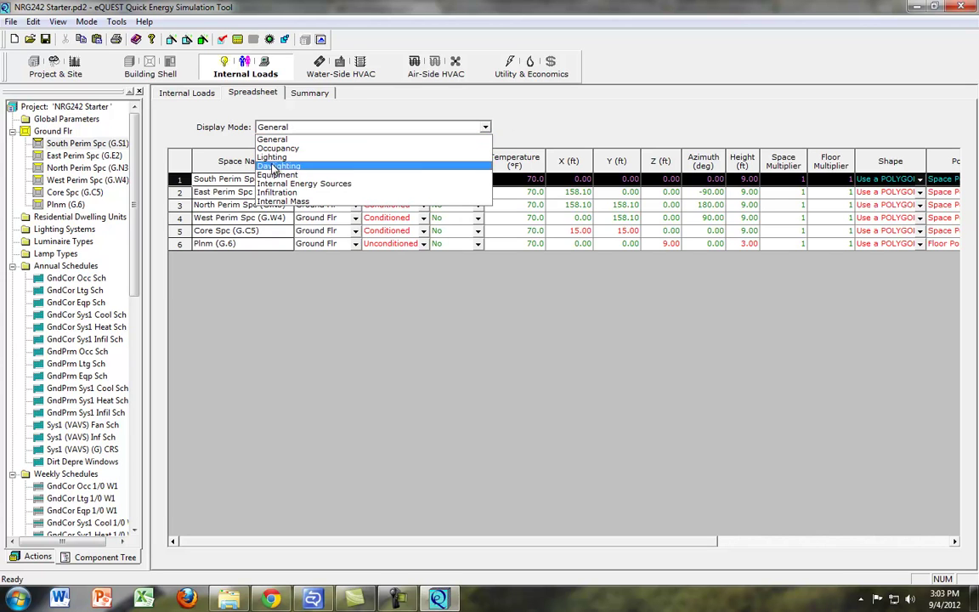
{"action": "left_click", "coordinate": [275, 158]}
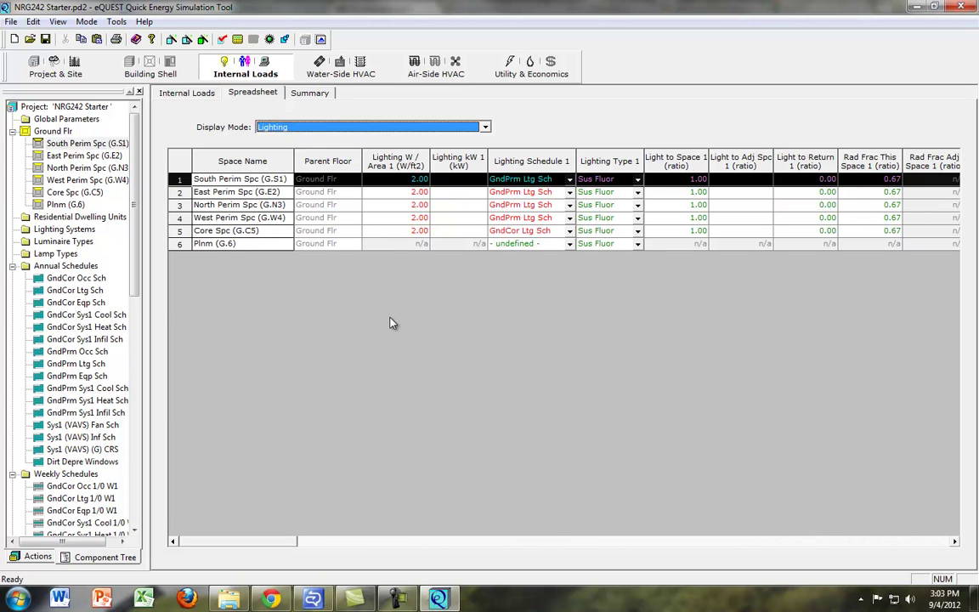
- Save the project and run the baseline energy simulation
{"action": "left_click", "coordinate": [238, 40]}
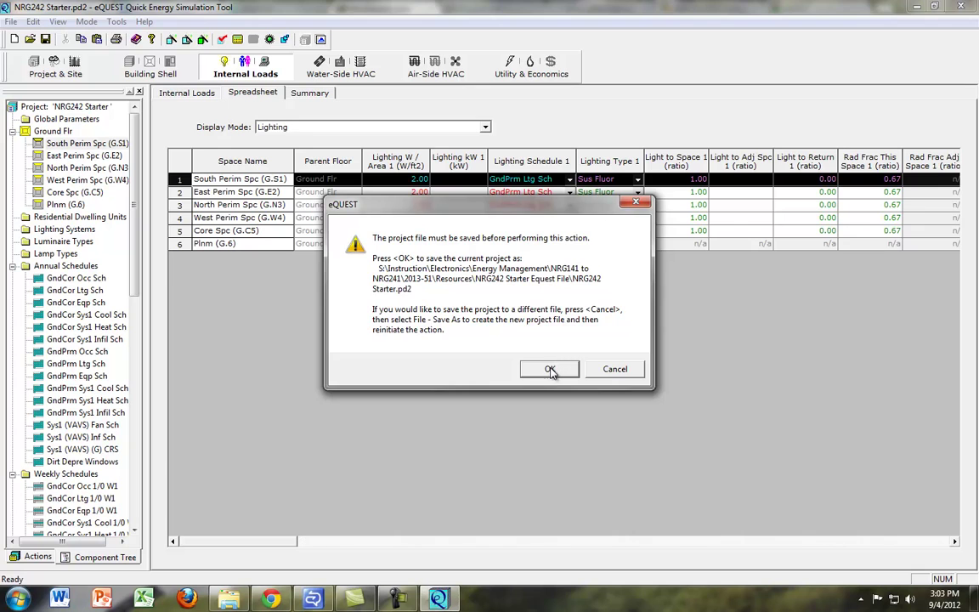
{"action": "left_click", "coordinate": [550, 370]}
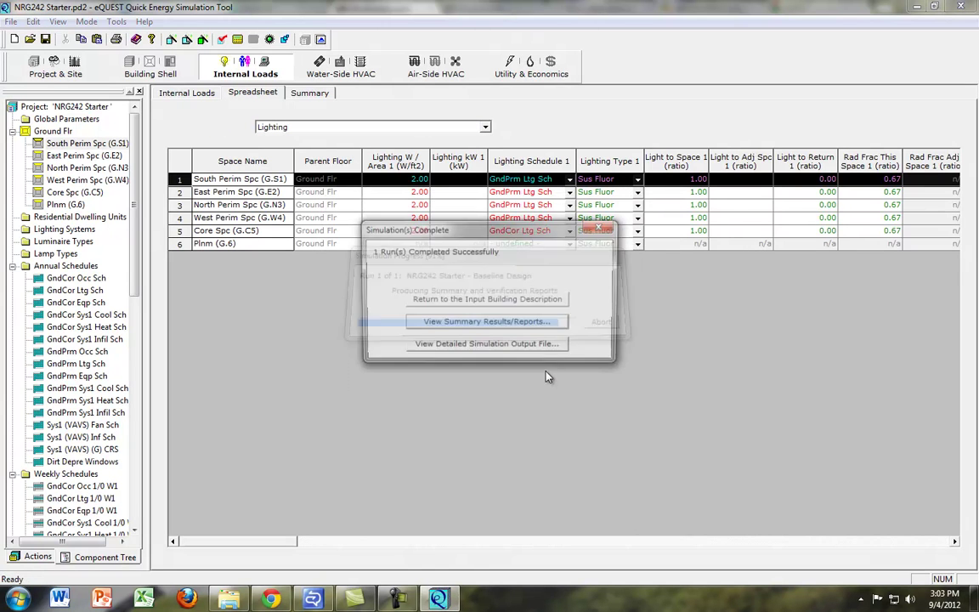
{"action": "left_click", "coordinate": [480, 348]}
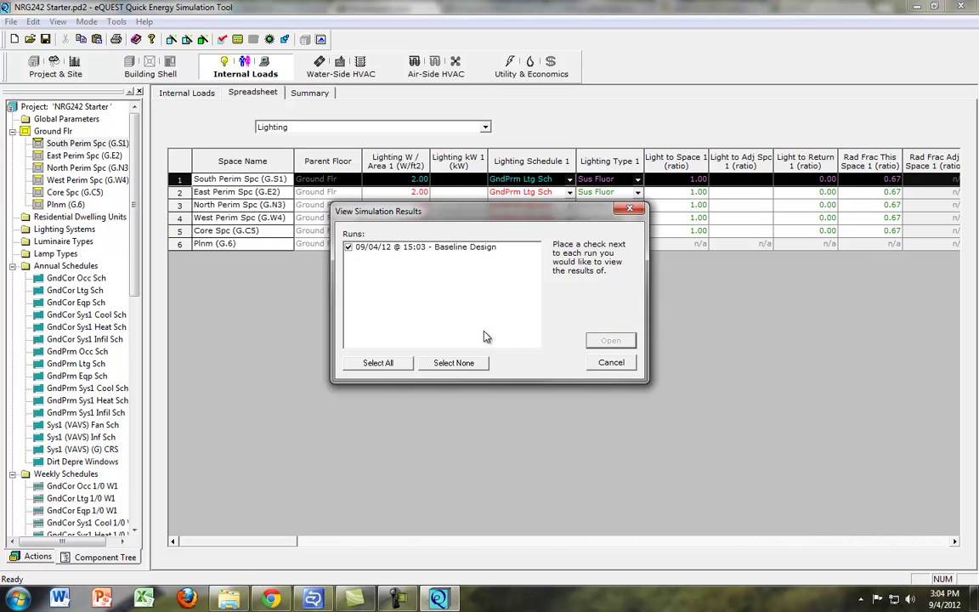
- Show the Baseline Design's BEPU report (290200 kWh, 2513 therms) and start a blank Excel workbook
{"action": "double_click", "coordinate": [482, 340]}
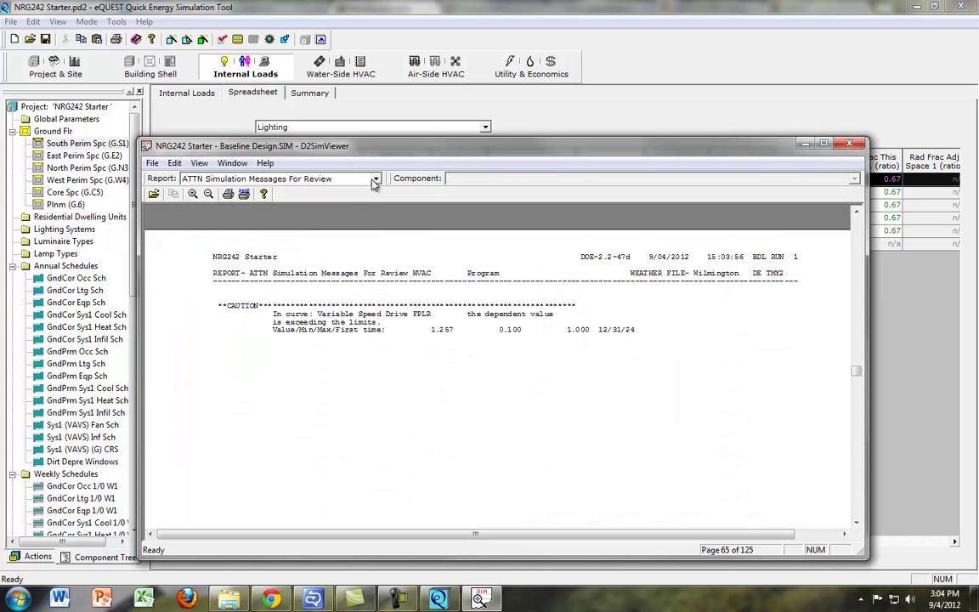
{"action": "left_click", "coordinate": [375, 180]}
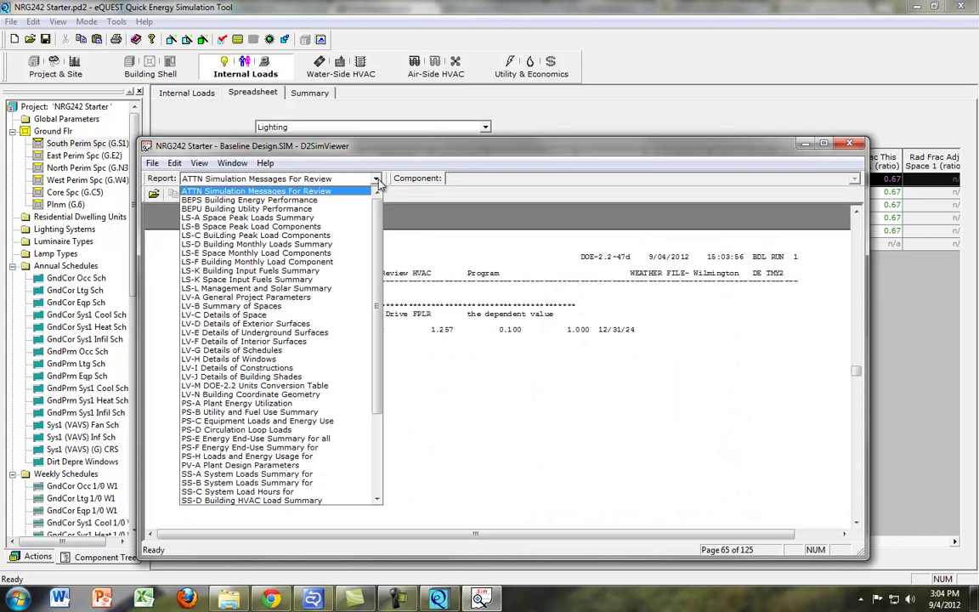
{"action": "left_click", "coordinate": [319, 210]}
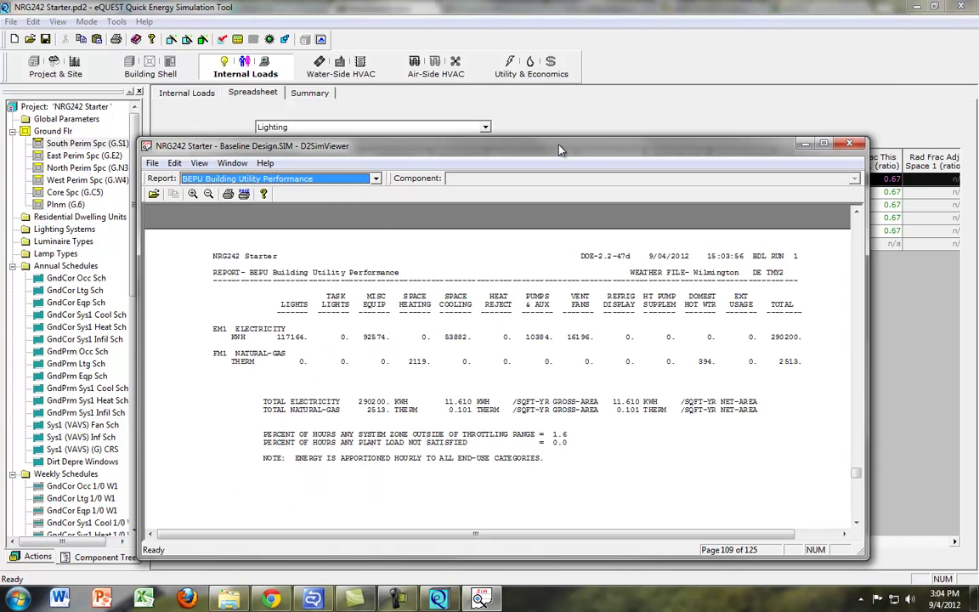
{"action": "left_click_drag", "start_coordinate": [559, 150], "coordinate": [542, 17]}
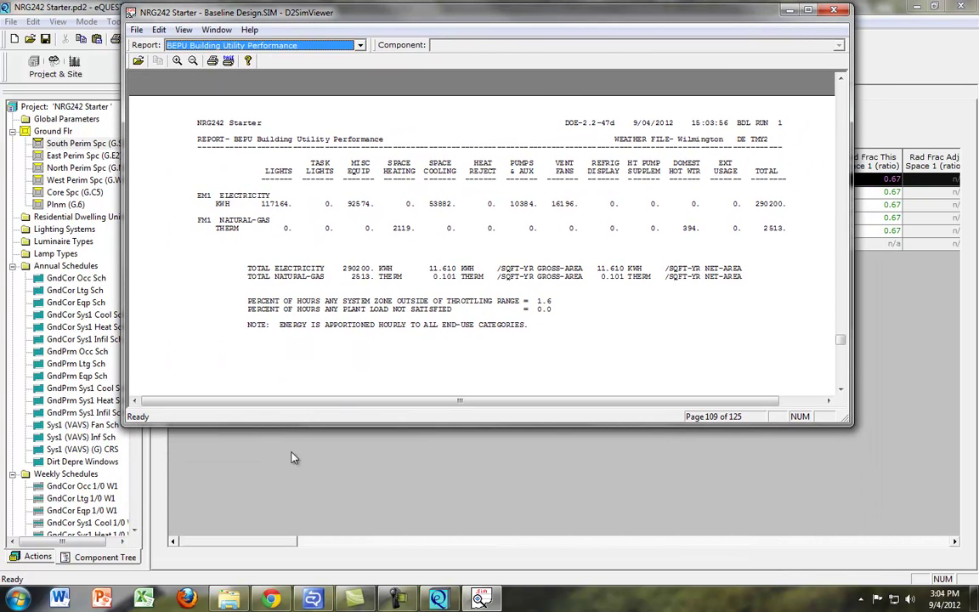
{"action": "left_click", "coordinate": [143, 599]}
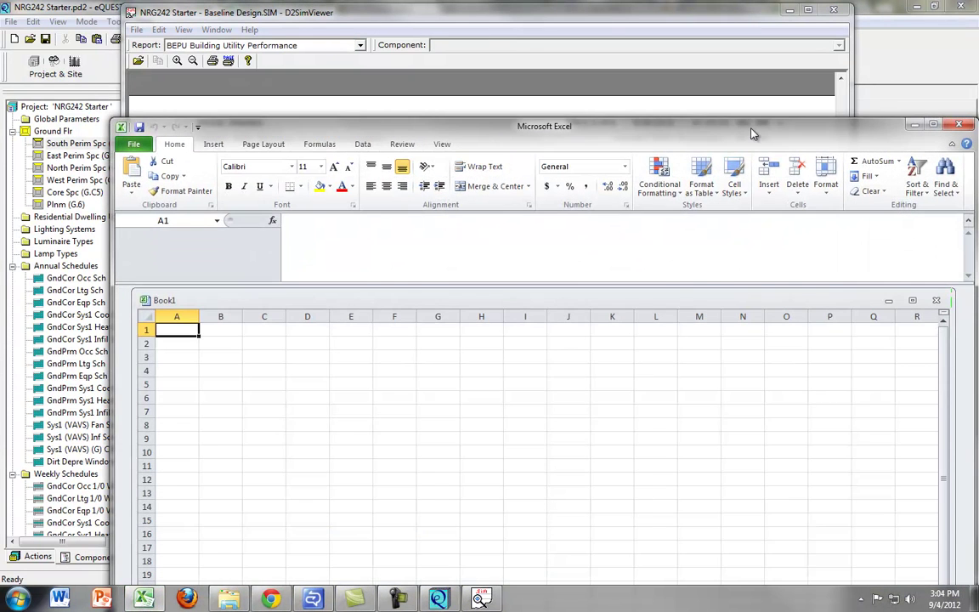
- Enter the W/ft2 heading in B1 and the baseline value 2 in B2
{"action": "left_click_drag", "start_coordinate": [755, 131], "coordinate": [799, 272]}
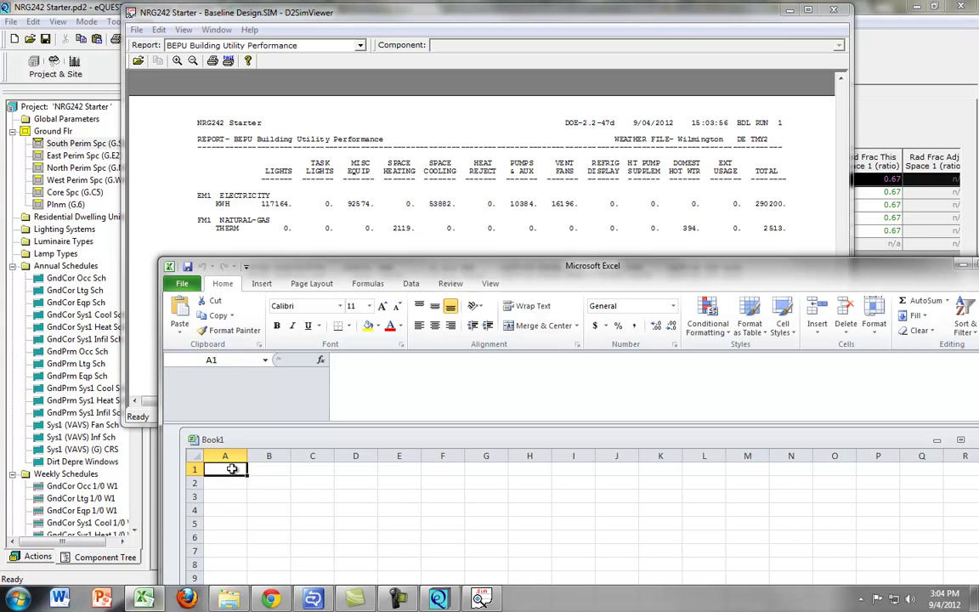
{"action": "key", "text": "Tab"}
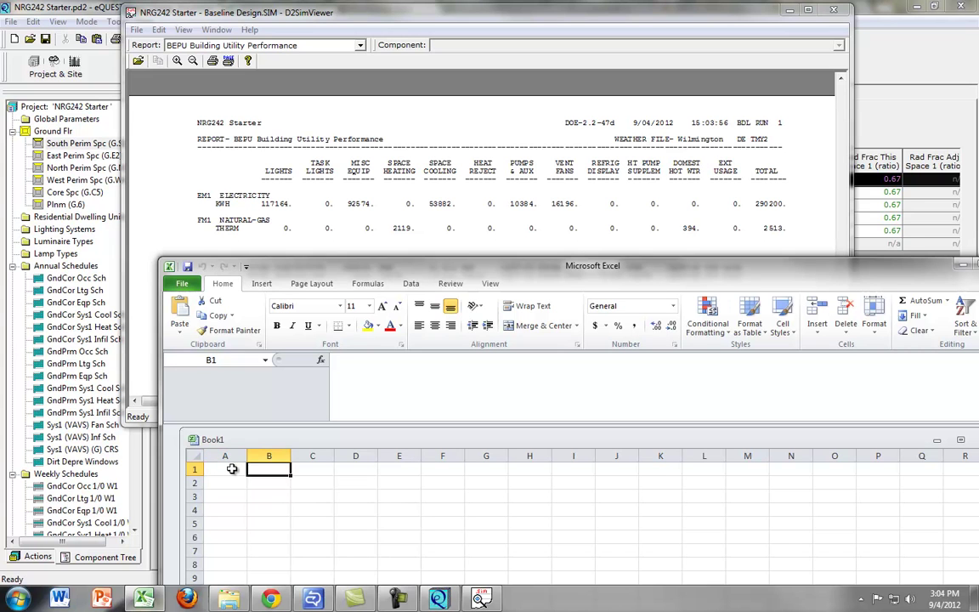
{"action": "type", "text": "W/ft2"}
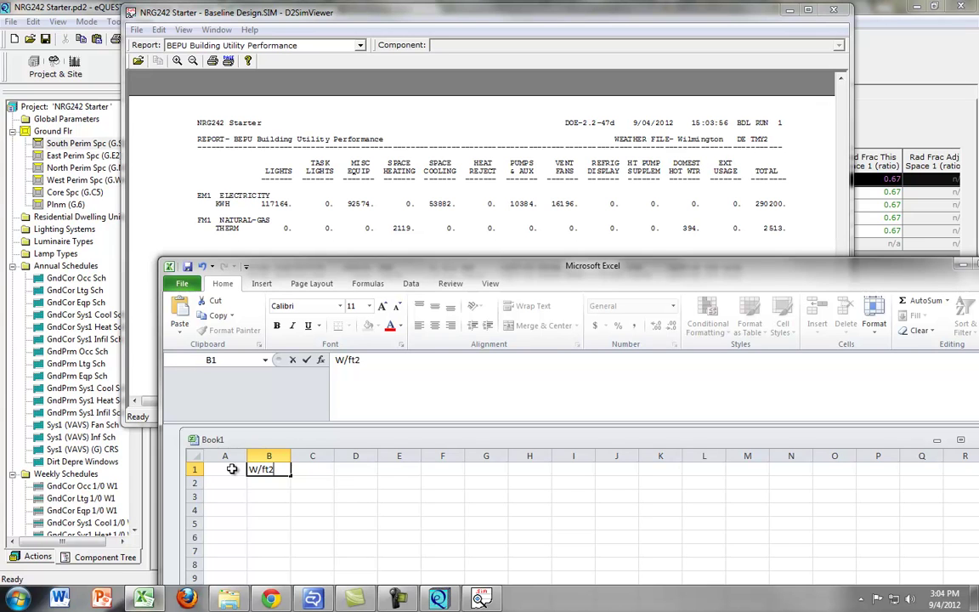
{"action": "key", "text": "Return"}
{"action": "key", "text": "Return"}
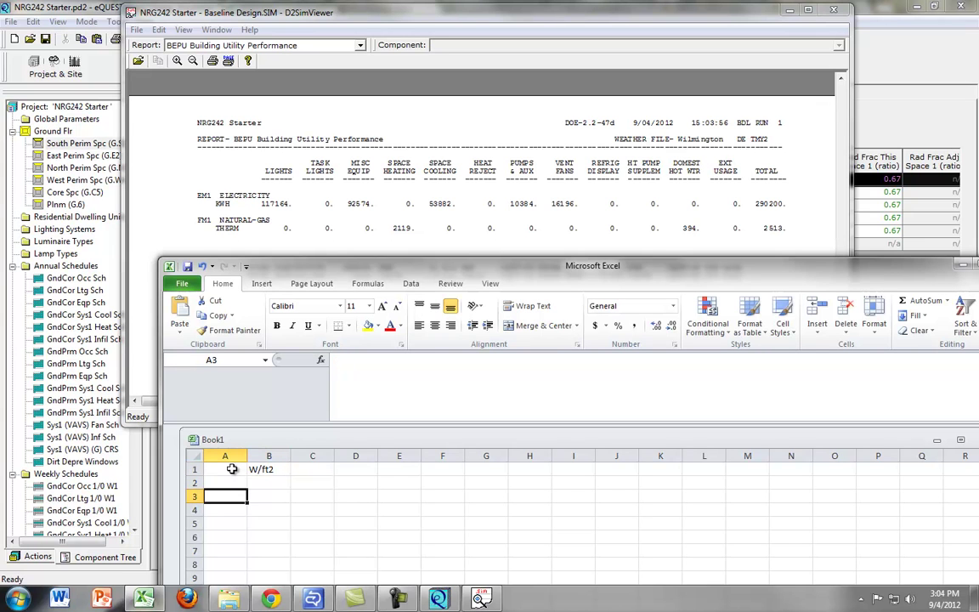
{"action": "key", "text": "Up"}
{"action": "key", "text": "Right"}
{"action": "type", "text": "2"}
{"action": "key", "text": "Tab"}
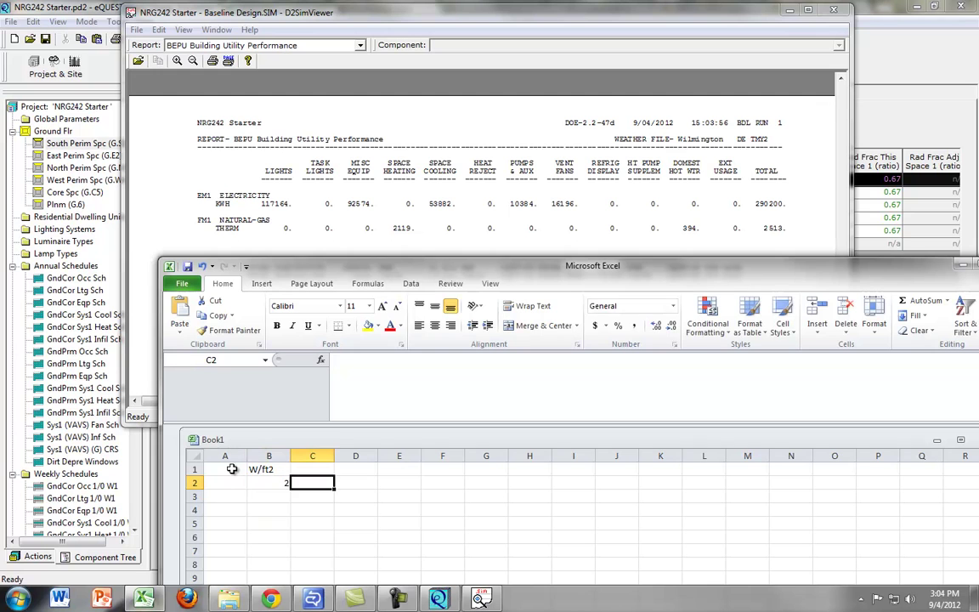
- Add kwh and Therms headings with baseline values 290,200 and 2513 in C2 and D2
{"action": "key", "text": "Up"}
{"action": "type", "text": "kwh"}
{"action": "key", "text": "Return"}
{"action": "type", "text": "290"}
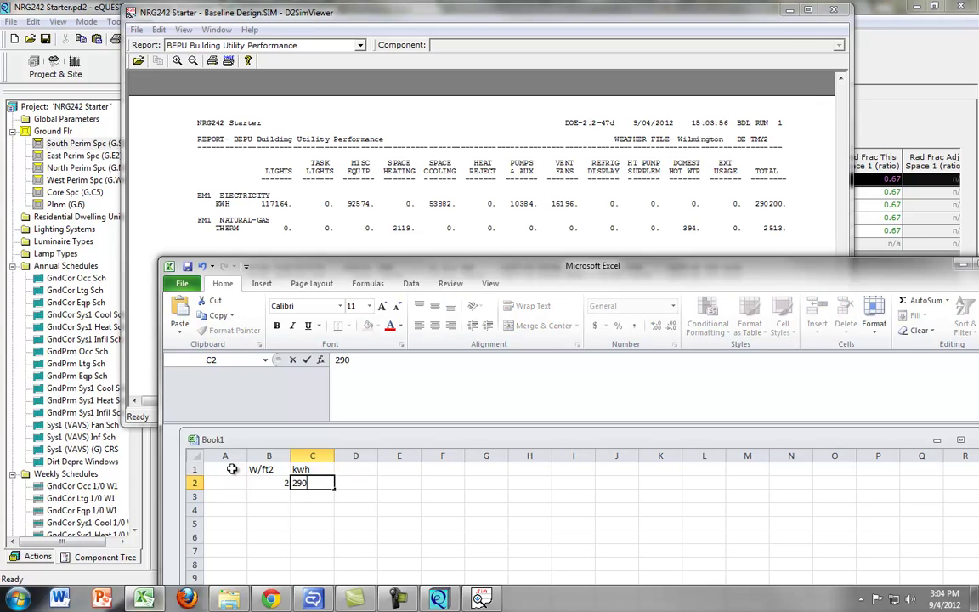
{"action": "type", "text": ",200"}
{"action": "key", "text": "Tab"}
{"action": "key", "text": "Up"}
{"action": "type", "text": "Therms"}
{"action": "key", "text": "Return"}
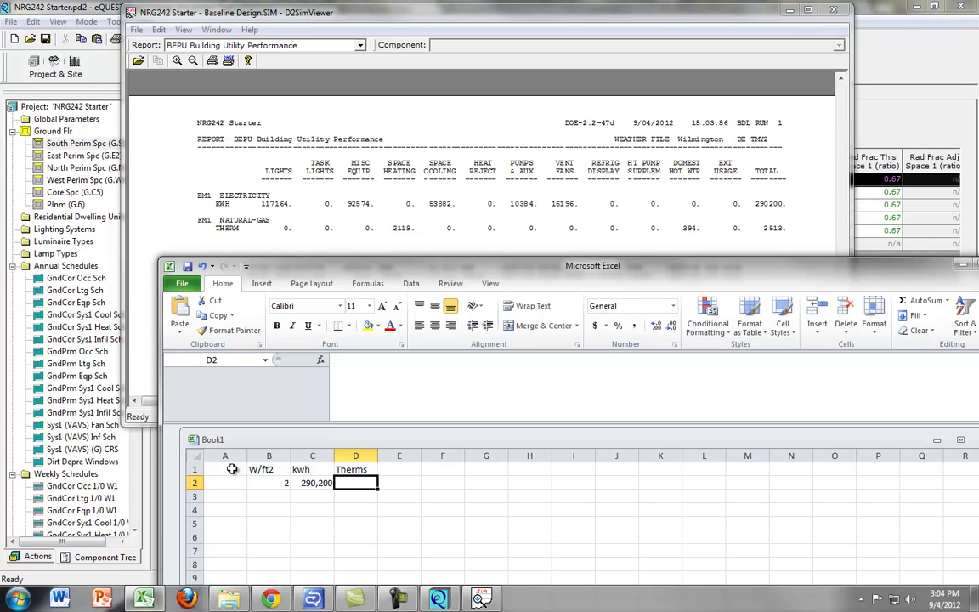
{"action": "type", "text": "2513"}
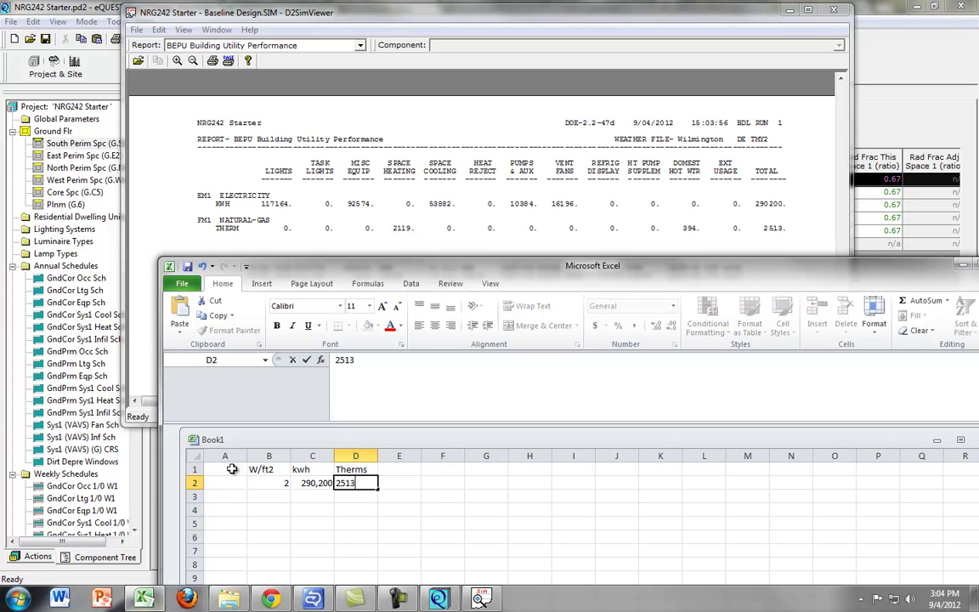
{"action": "key", "text": "Return"}
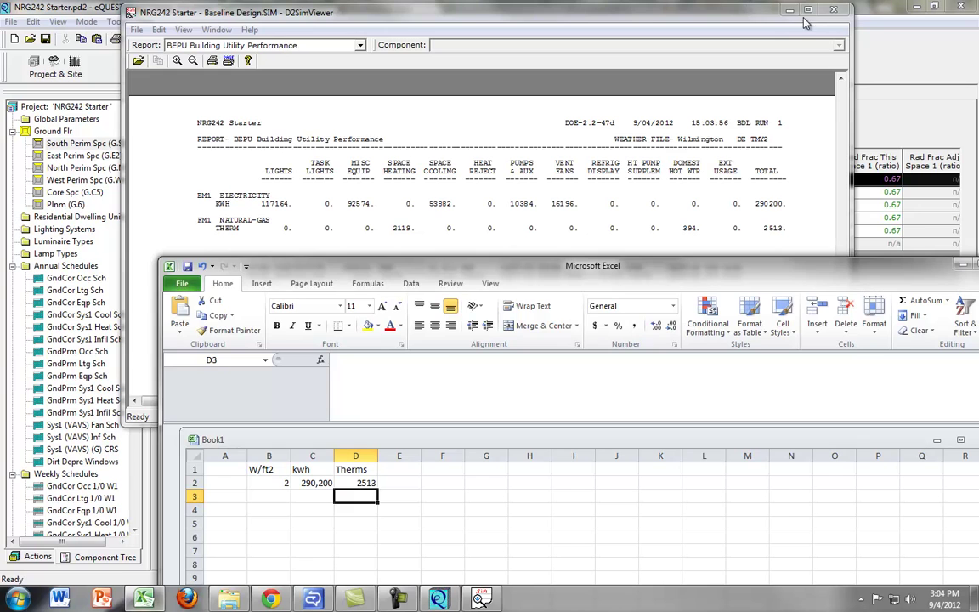
- Close the baseline report viewer and dismiss eQUEST's simulation complete message
{"action": "left_click", "coordinate": [739, 11]}
{"action": "key", "text": "alt+F4"}
{"action": "left_click", "coordinate": [559, 14]}
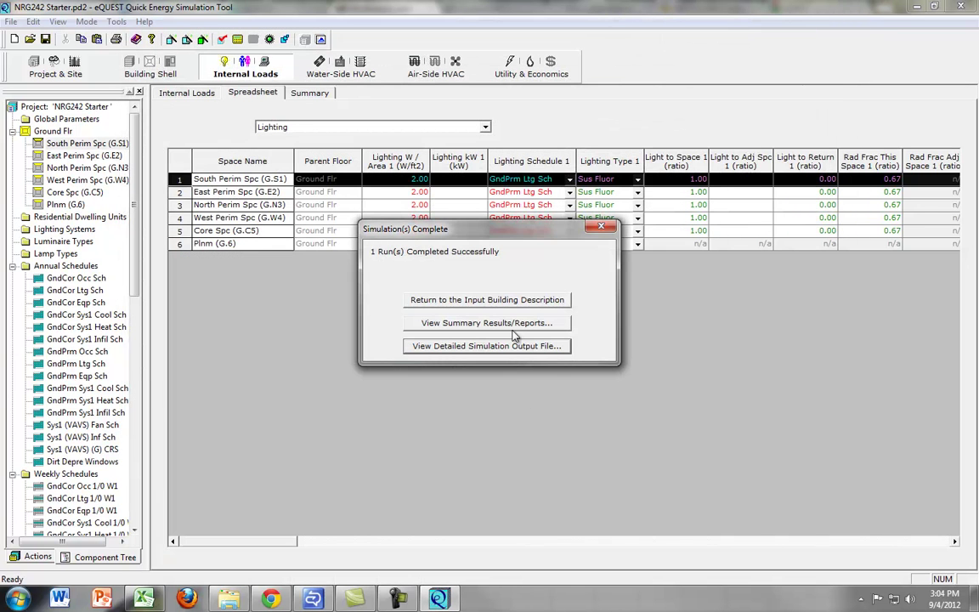
{"action": "left_click", "coordinate": [604, 229]}
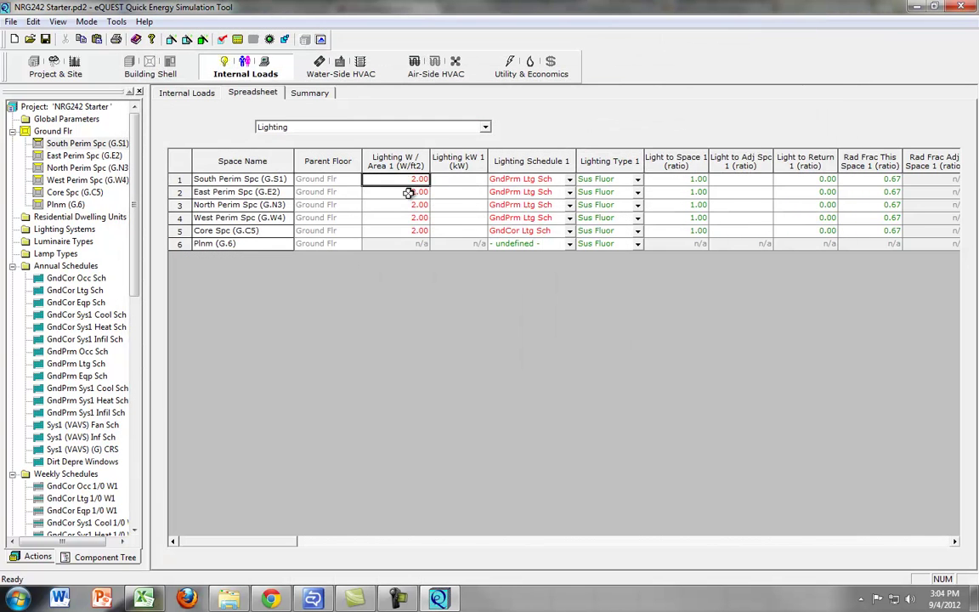
- Set lighting to 1.70 W/ft2 for the south, east, north, west perimeter and core spaces
{"action": "type", "text": "1.7"}
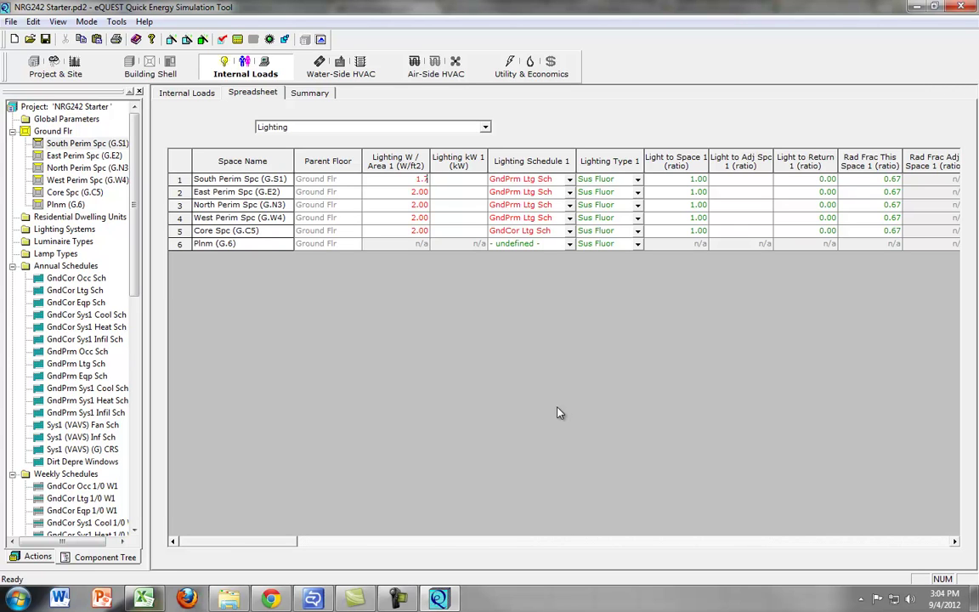
{"action": "key", "text": "Return"}
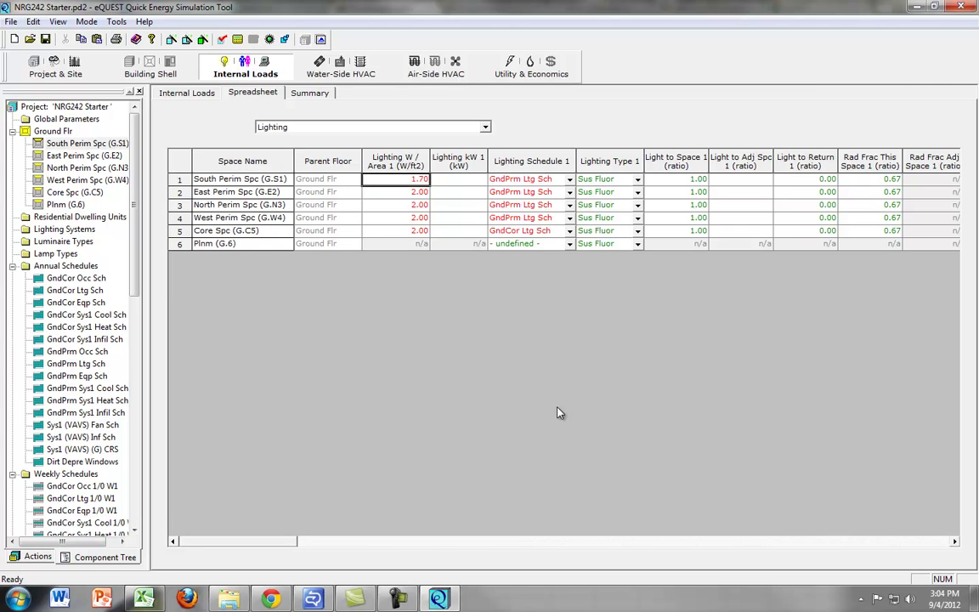
{"action": "left_click", "coordinate": [411, 192]}
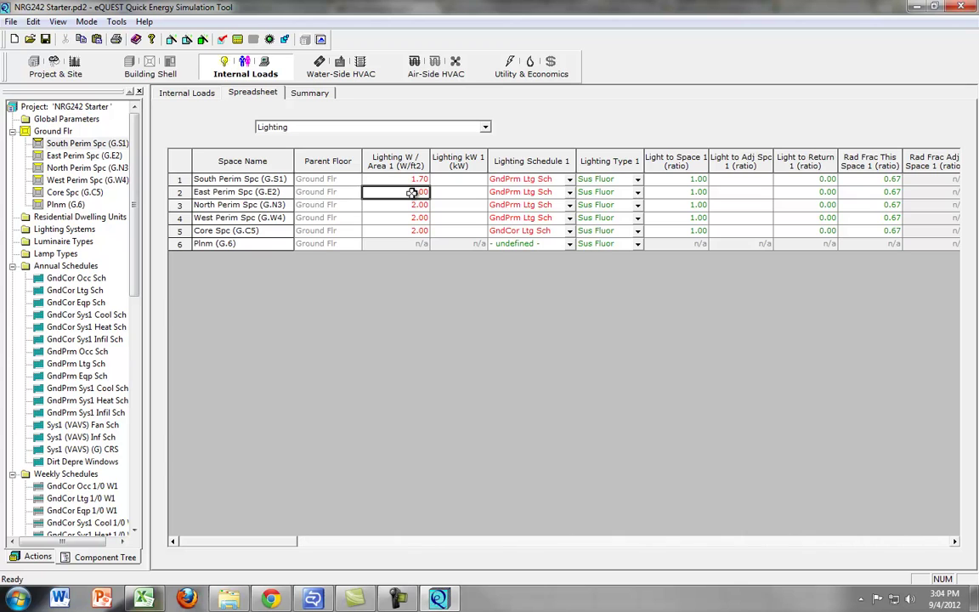
{"action": "type", "text": "1.7"}
{"action": "key", "text": "Return"}
{"action": "key", "text": "Down"}
{"action": "type", "text": "1.7"}
{"action": "key", "text": "Return"}
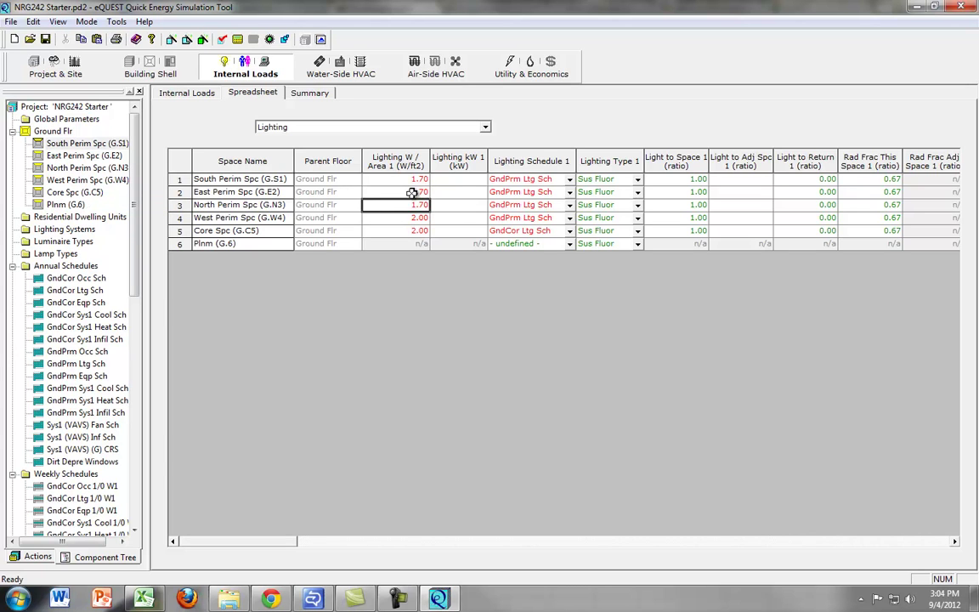
{"action": "key", "text": "Down"}
{"action": "type", "text": "1"}
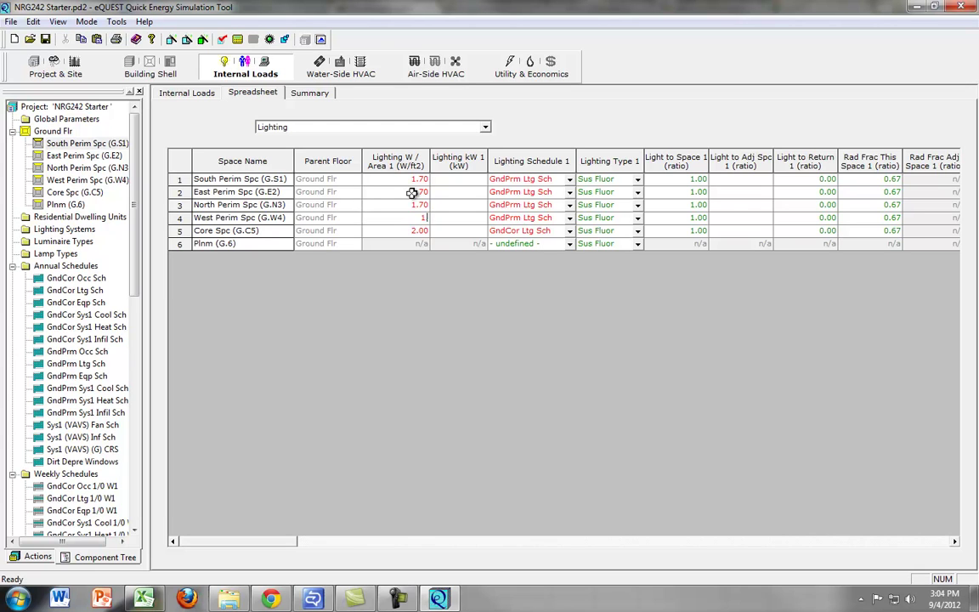
{"action": "type", "text": ".7"}
{"action": "key", "text": "Return"}
{"action": "key", "text": "Down"}
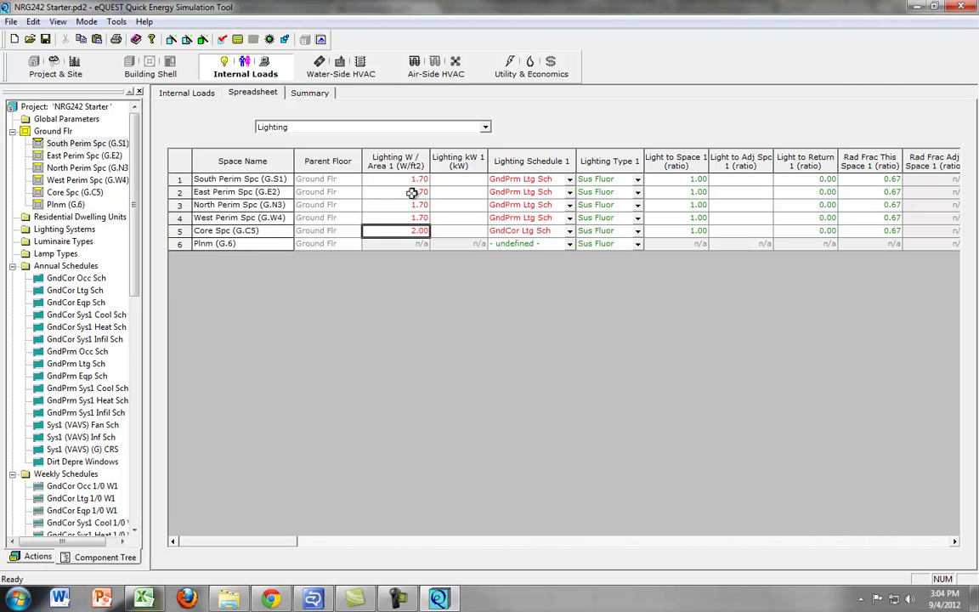
{"action": "type", "text": "1.7"}
{"action": "key", "text": "Return"}
- Rerun the simulation at 1.70 W/ft2 and show its BEPU report: 269,355 kWh, 2714 therms
{"action": "left_click", "coordinate": [220, 39]}
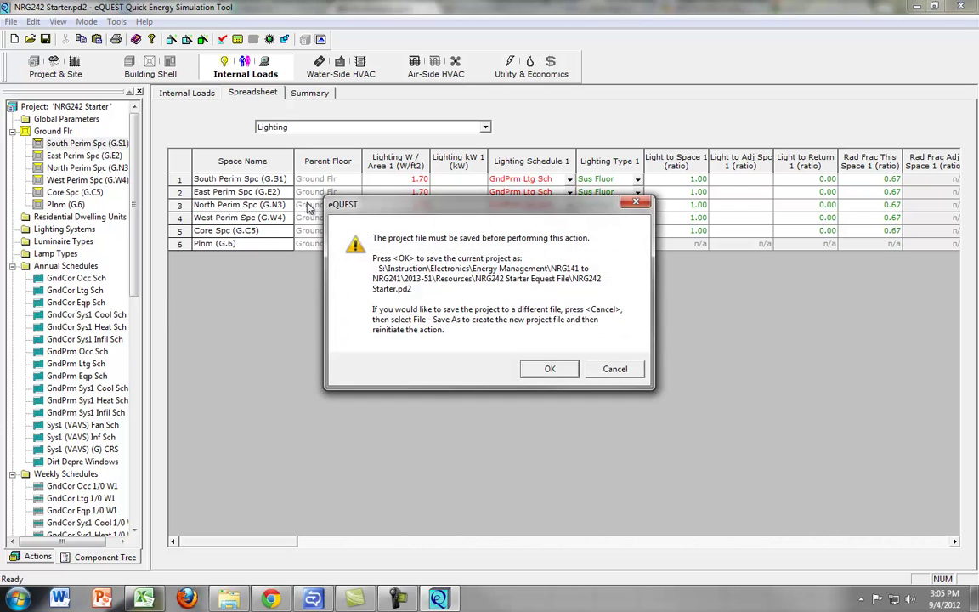
{"action": "left_click", "coordinate": [523, 369]}
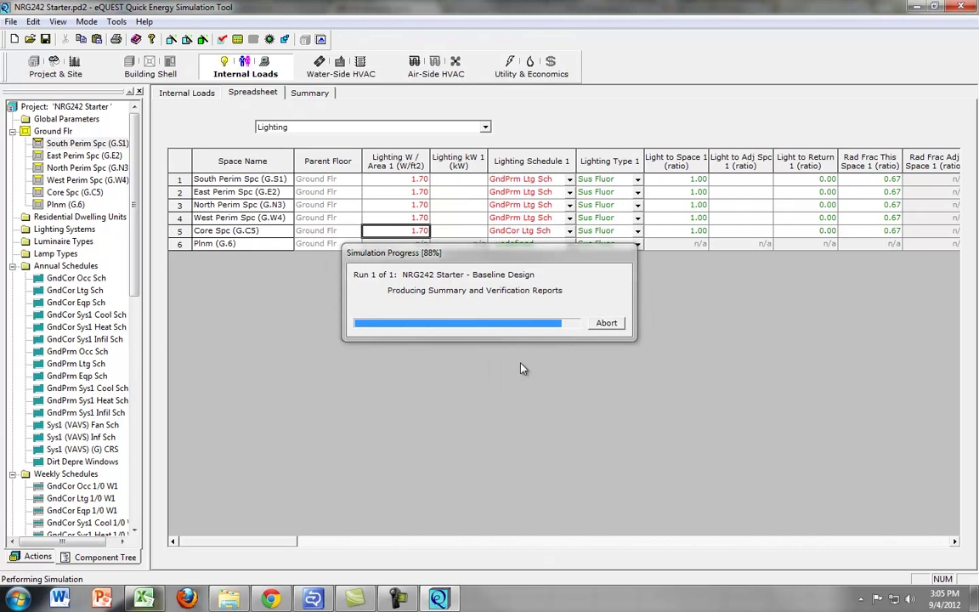
{"action": "left_click", "coordinate": [531, 311]}
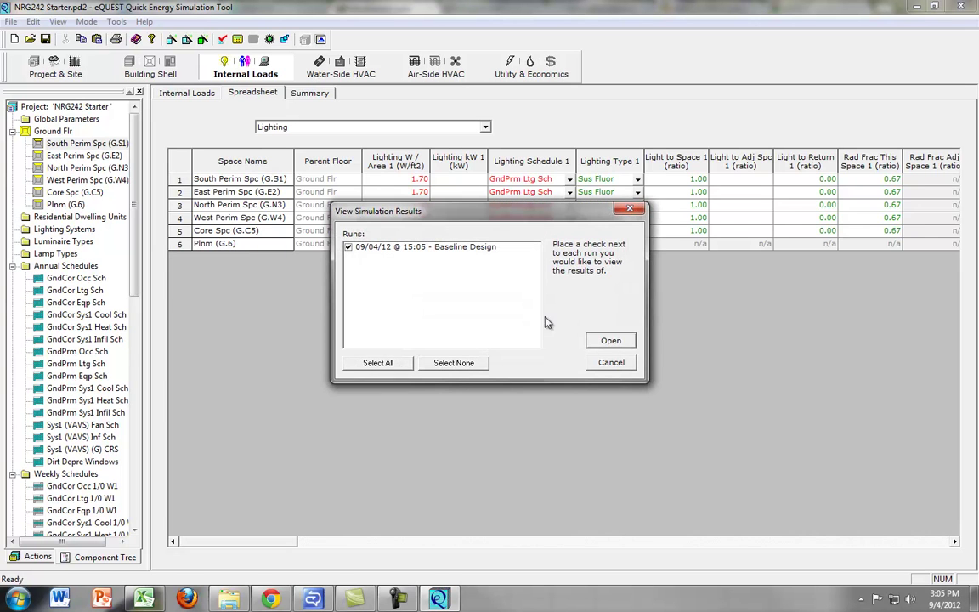
{"action": "left_click", "coordinate": [610, 341]}
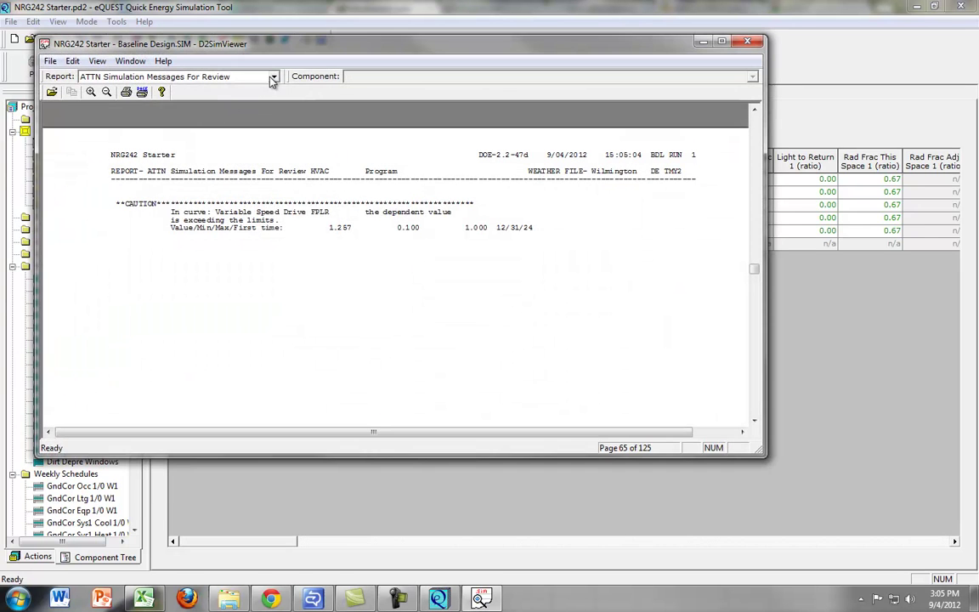
{"action": "left_click", "coordinate": [273, 76]}
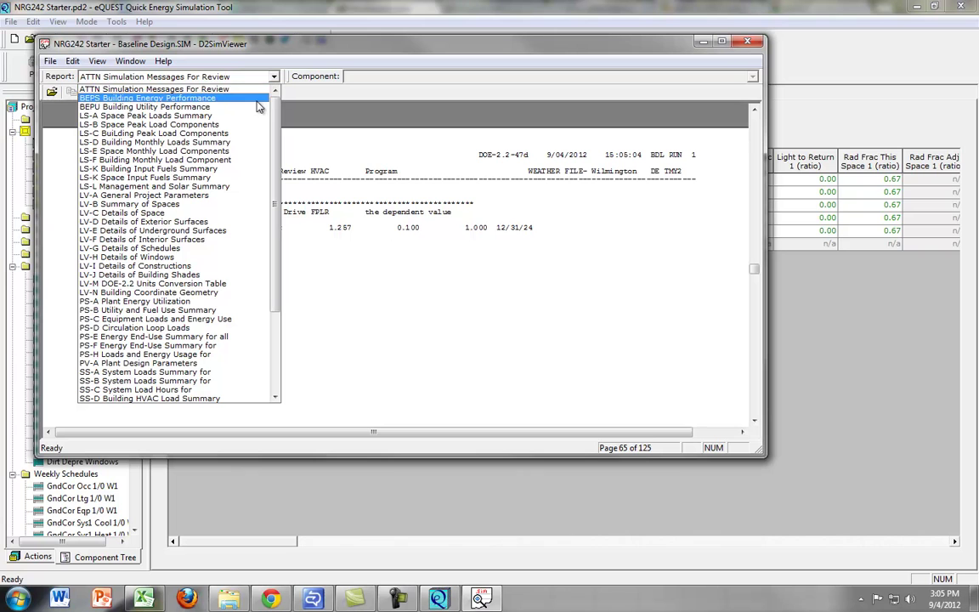
{"action": "left_click", "coordinate": [238, 101]}
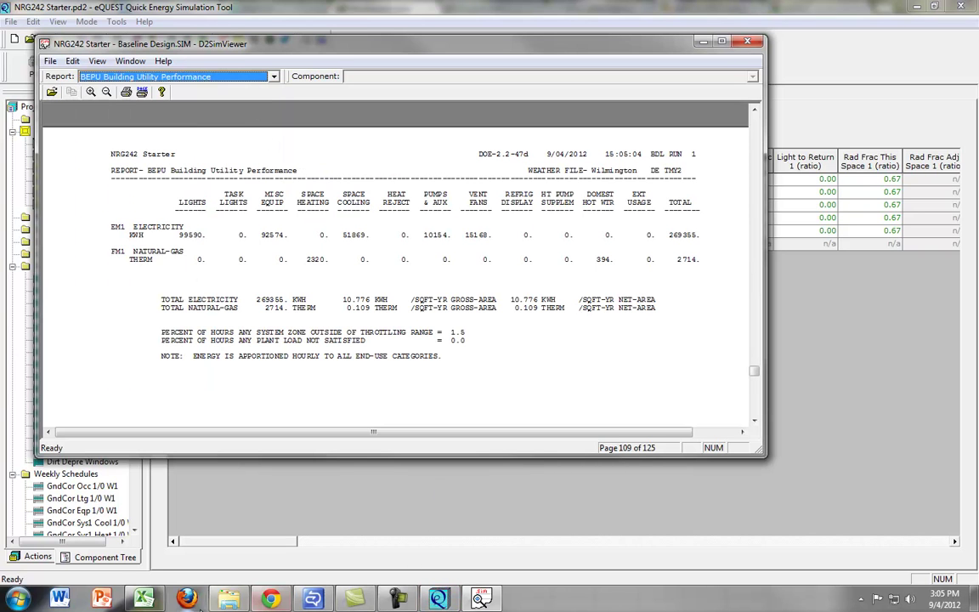
{"action": "left_click", "coordinate": [146, 600]}
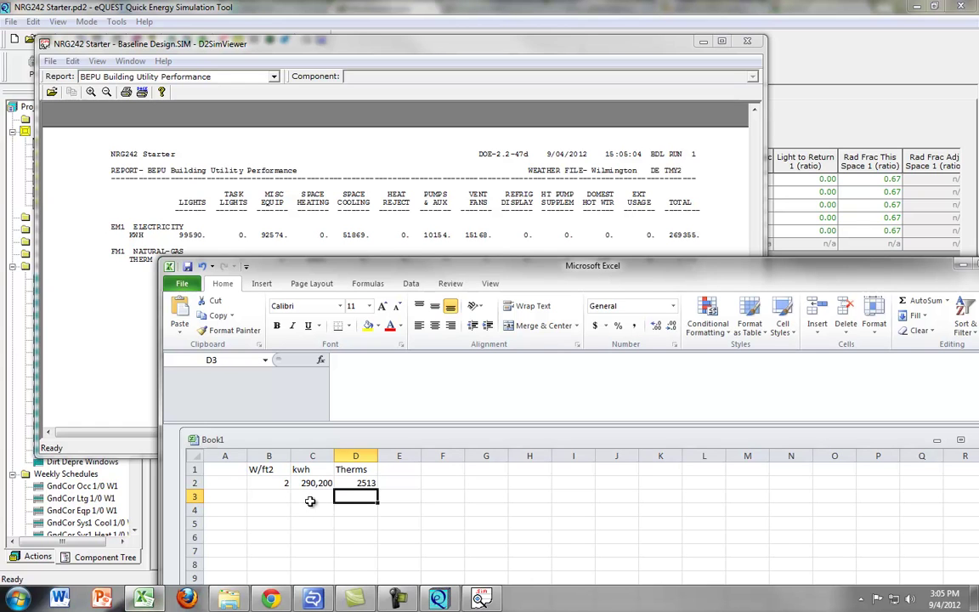
- Enter 1.7, 269,355 and 2714 in cells B3:D3 beneath the baseline row
{"action": "left_click", "coordinate": [279, 494]}
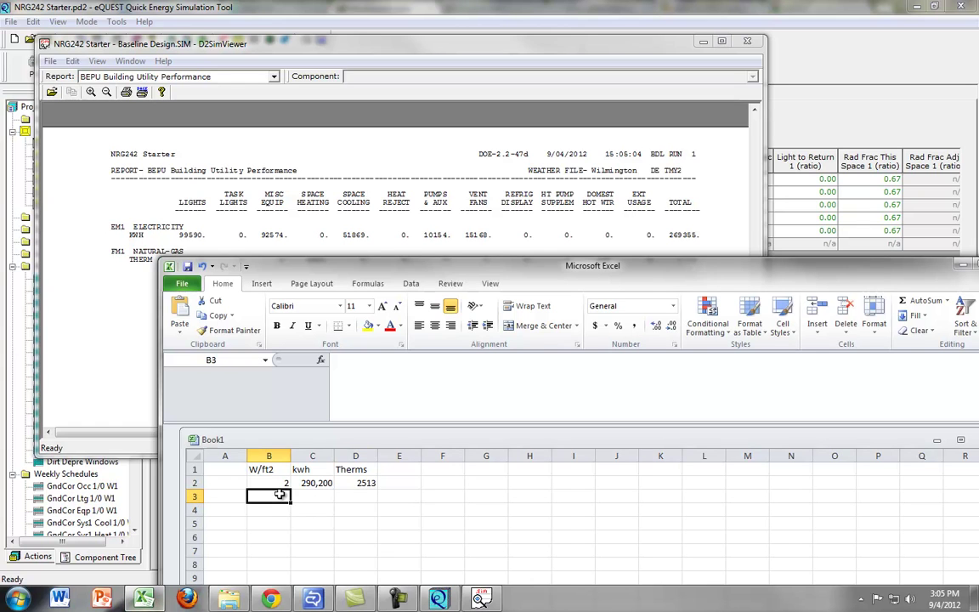
{"action": "type", "text": "1."}
{"action": "key", "text": "Tab"}
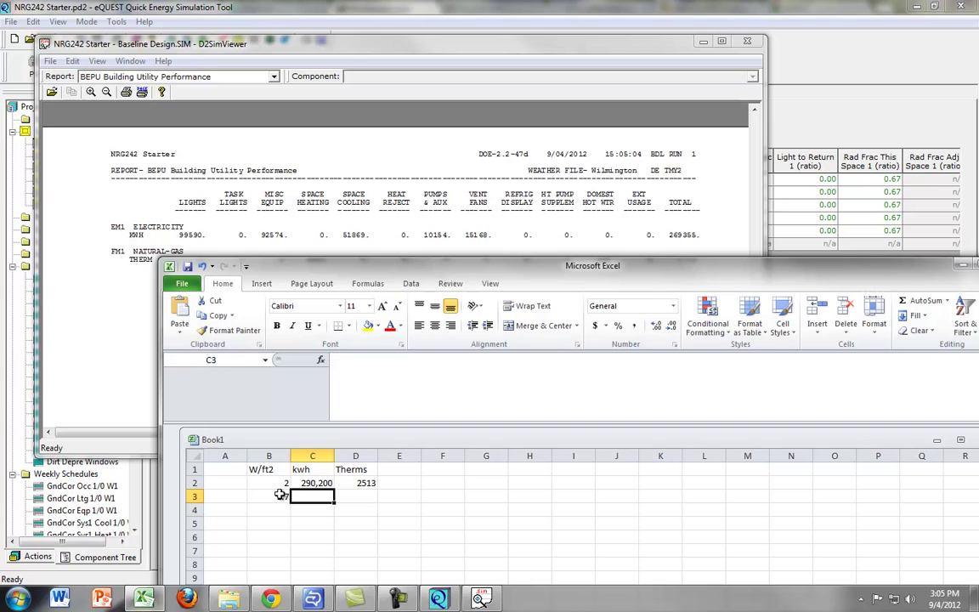
{"action": "type", "text": "26"}
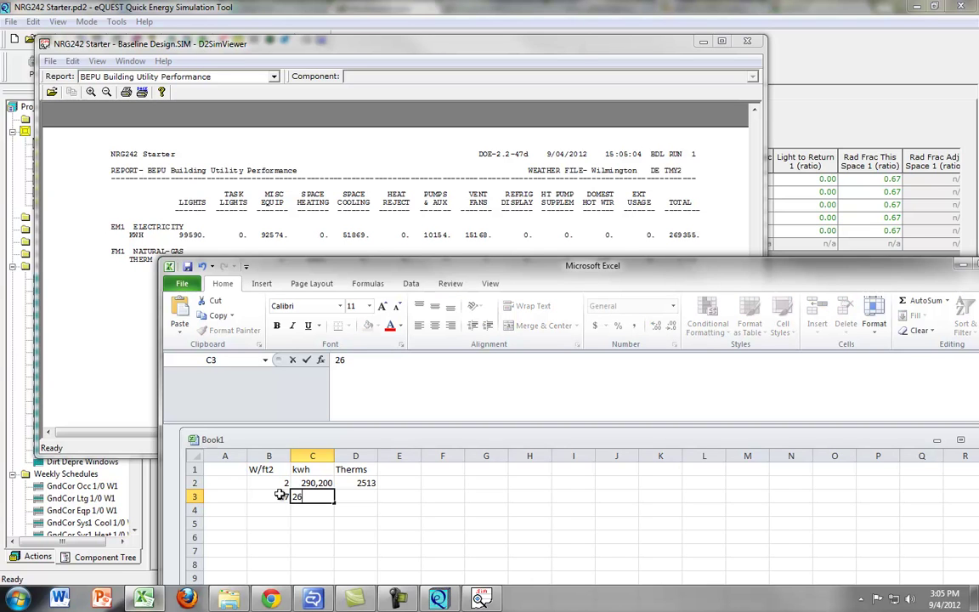
{"action": "type", "text": "9,355"}
{"action": "key", "text": "Tab"}
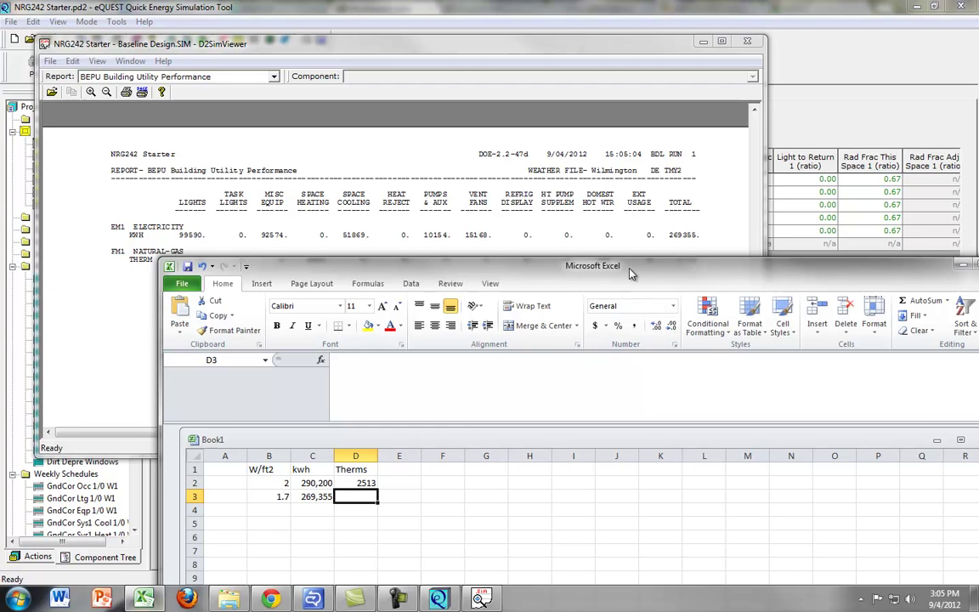
{"action": "left_click_drag", "start_coordinate": [630, 273], "coordinate": [631, 286]}
{"action": "type", "text": "2"}
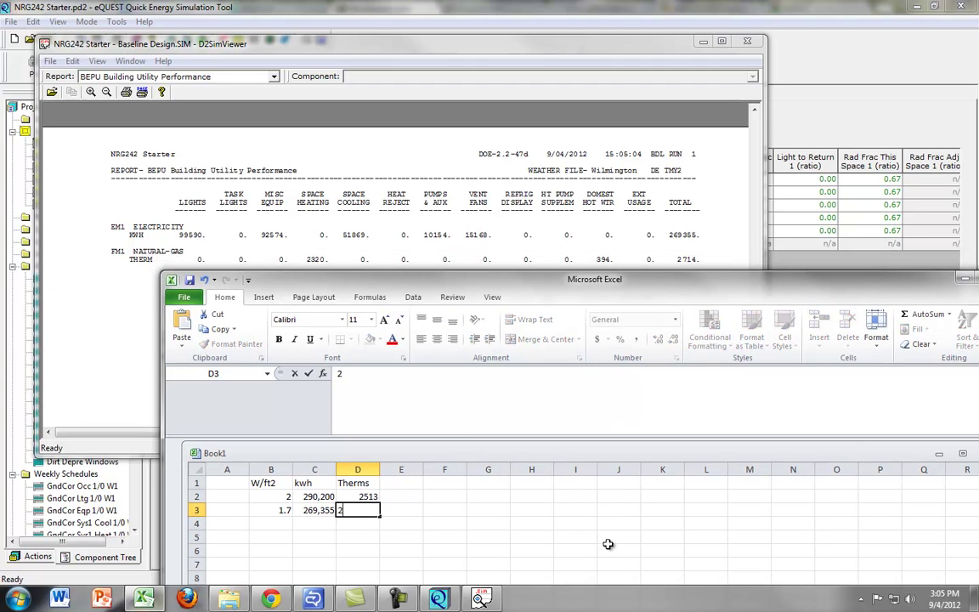
{"action": "type", "text": "714"}
{"action": "key", "text": "Return"}
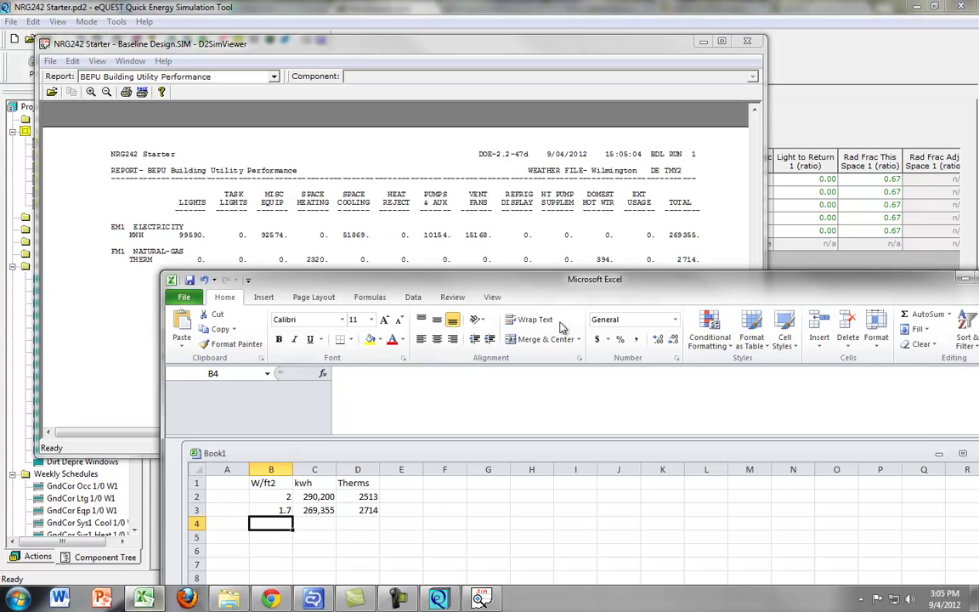
{"action": "left_click_drag", "start_coordinate": [500, 279], "coordinate": [480, 137]}
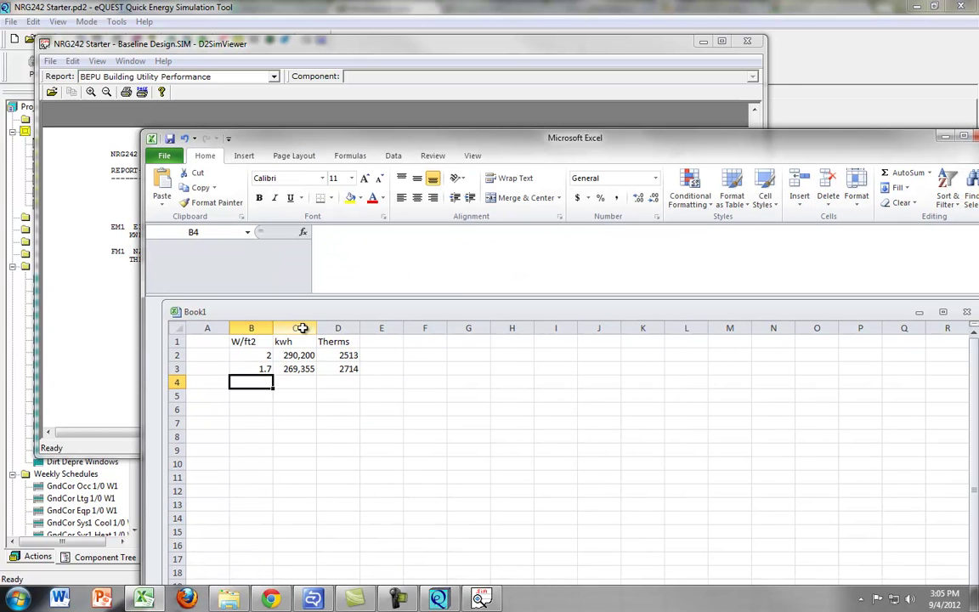